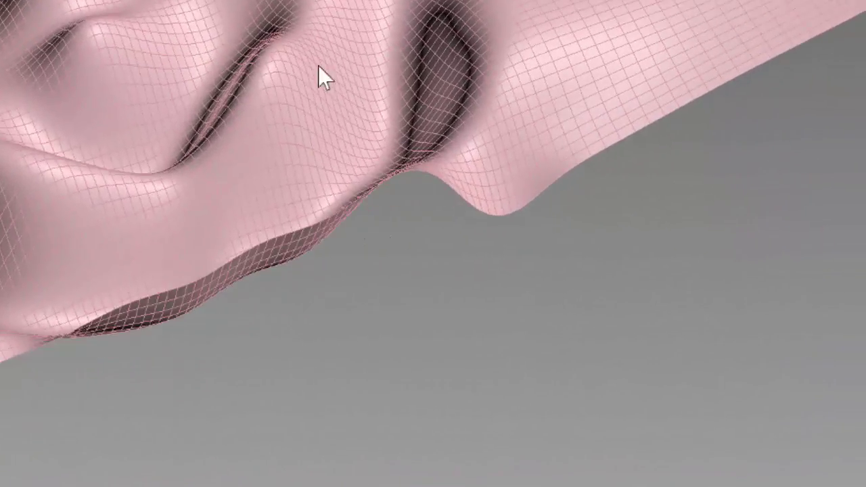
# Place a Section object beside the terrain mesh and rotate it so its slice line runs diagonally across the surface
pyautogui.moveTo(294, 128); pyautogui.dragTo(299, 146, button='middle')
pyautogui.keyDown('alt'); pyautogui.moveTo(306, 98); pyautogui.dragTo(298, 98, button='middle'); pyautogui.keyUp('alt')
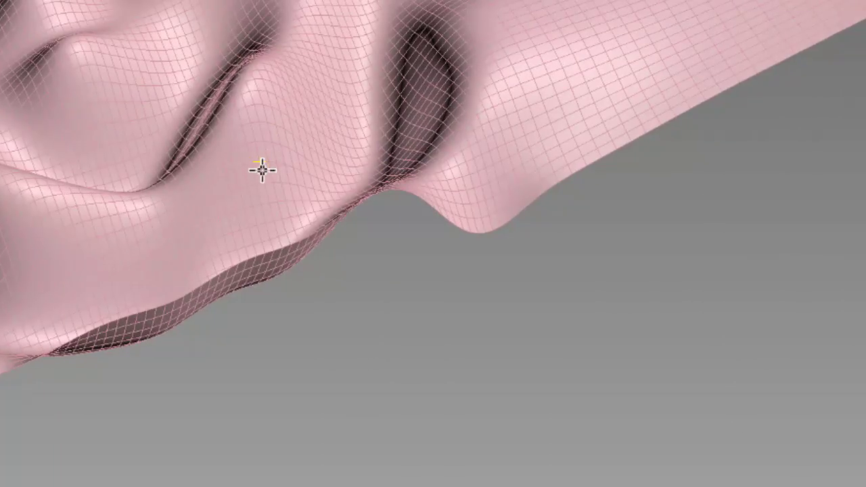
pyautogui.click(266, 99)
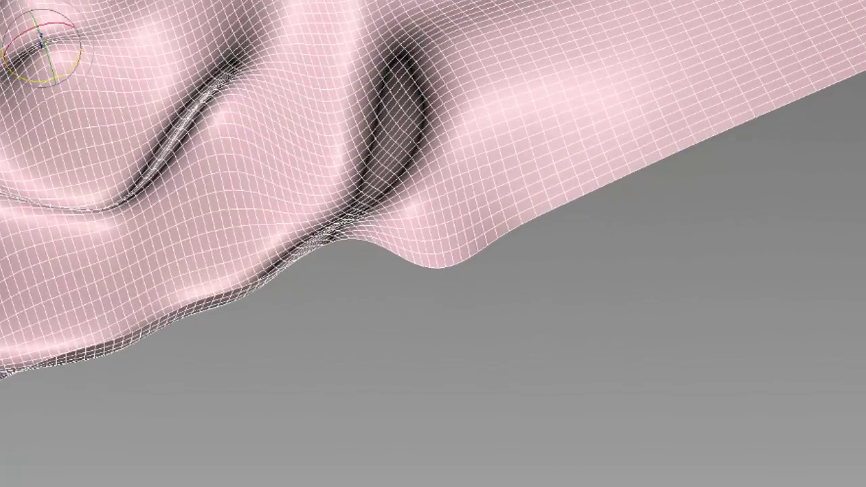
pyautogui.moveTo(431, 126); pyautogui.dragTo(433, 73, button='middle')
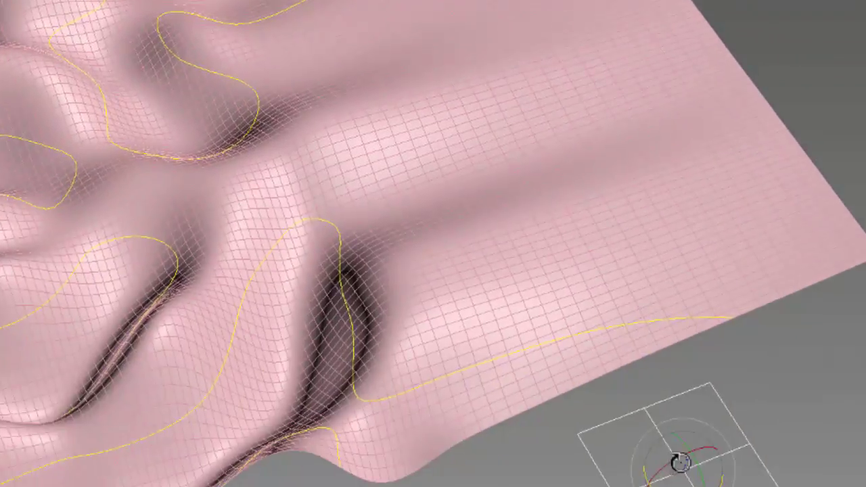
pyautogui.moveTo(473, 229); pyautogui.dragTo(426, 261)
pyautogui.moveTo(483, 275); pyautogui.dragTo(505, 284)
pyautogui.keyDown('alt'); pyautogui.moveTo(310, 111); pyautogui.dragTo(62, 34, button='middle'); pyautogui.keyUp('alt')
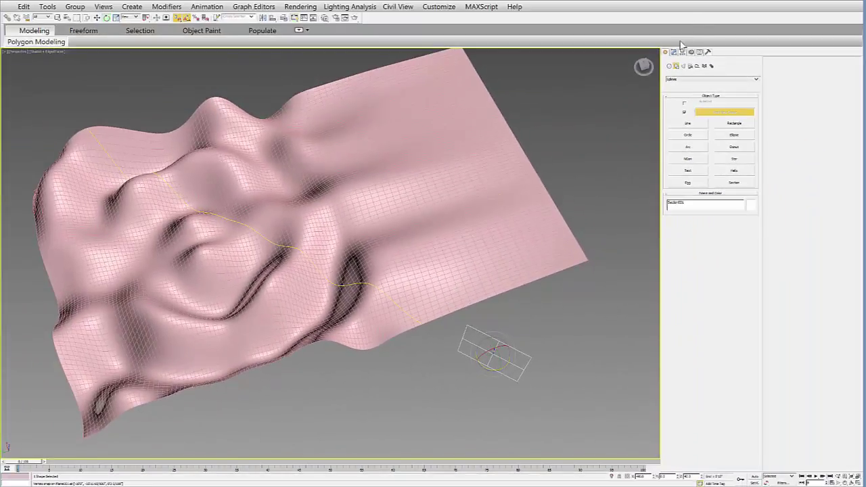
# Create a shape from the section's slice through the terrain, accepting the default name
pyautogui.click(674, 52)
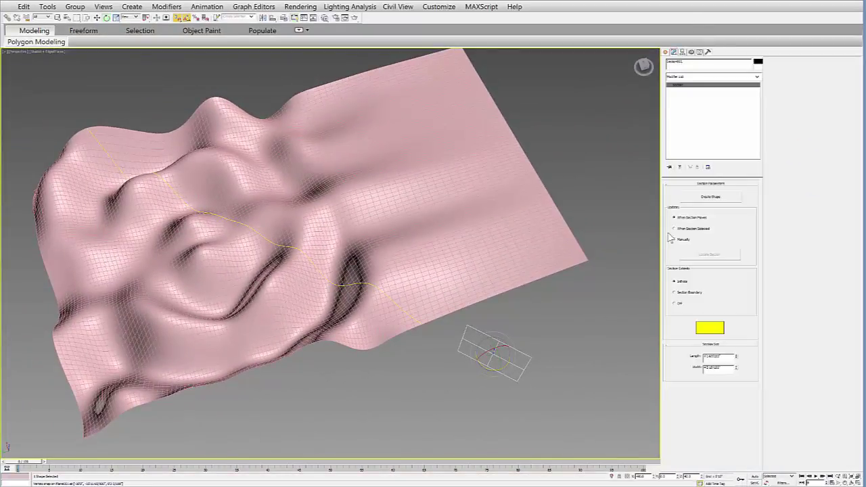
pyautogui.click(711, 197)
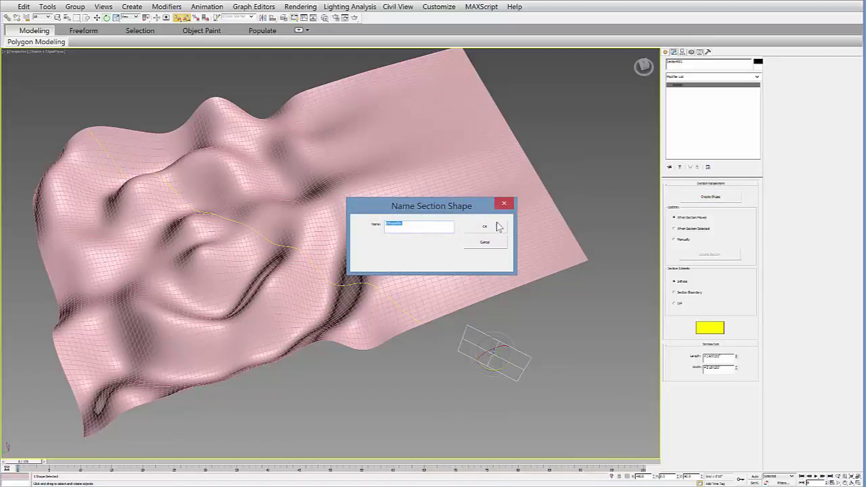
pyautogui.click(486, 226)
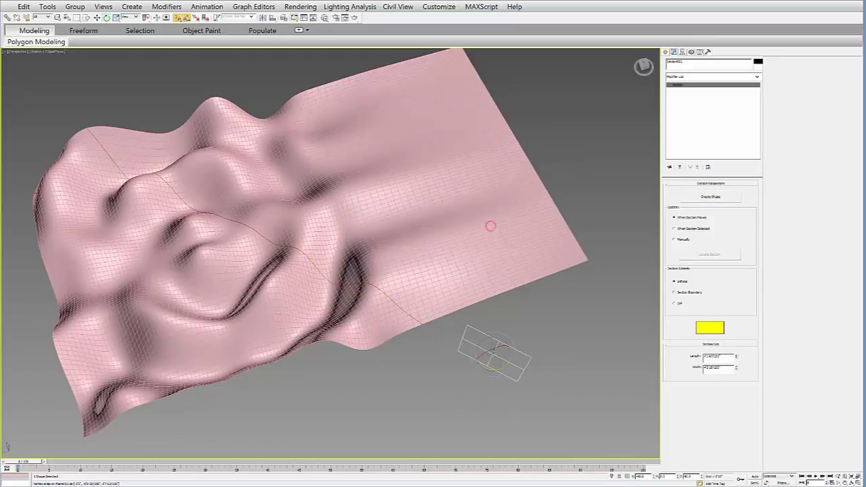
# Delete the Section object beside the terrain mesh
pyautogui.click(59, 18)
pyautogui.click(437, 254)
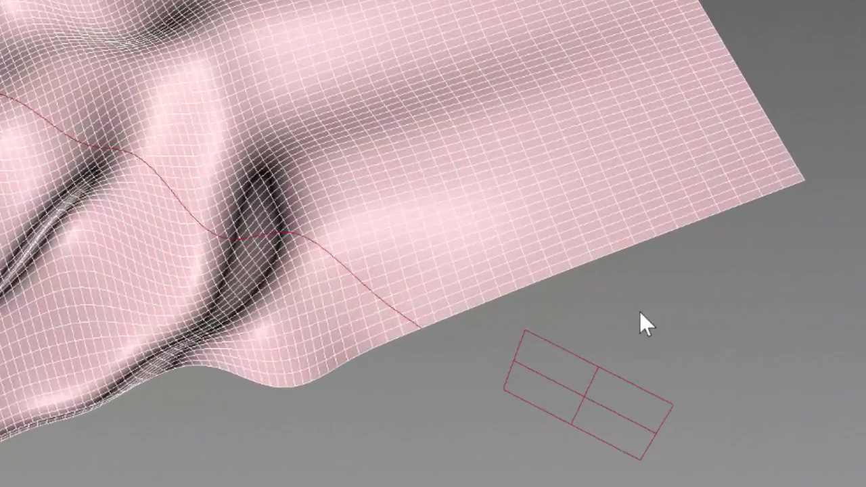
pyautogui.press('Delete')
pyautogui.moveTo(533, 320); pyautogui.dragTo(501, 370)
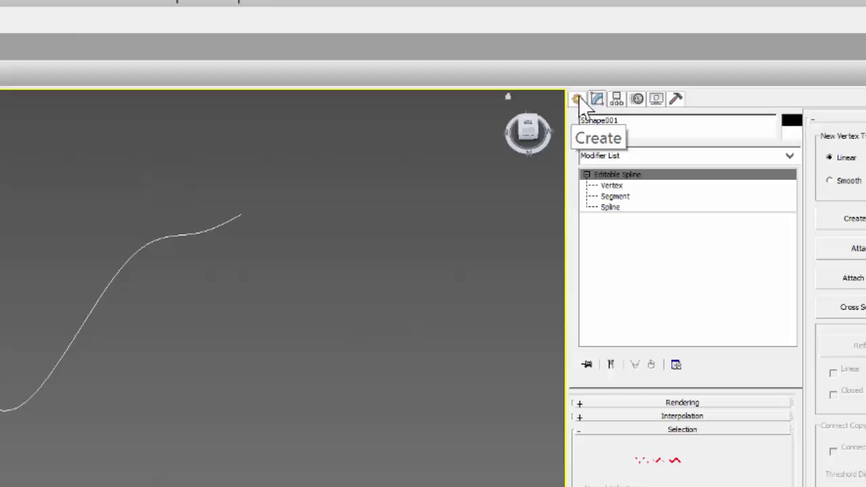
# Create a Point helper in the empty area beside the section spline
pyautogui.click(631, 46)
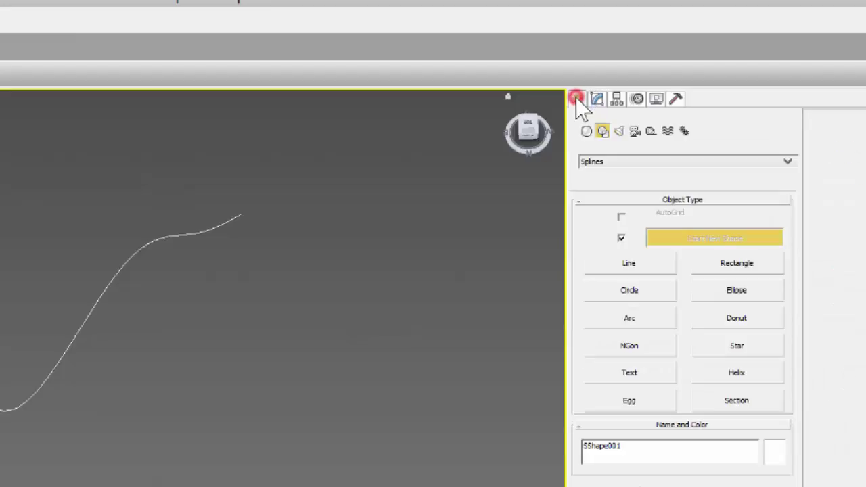
pyautogui.click(650, 132)
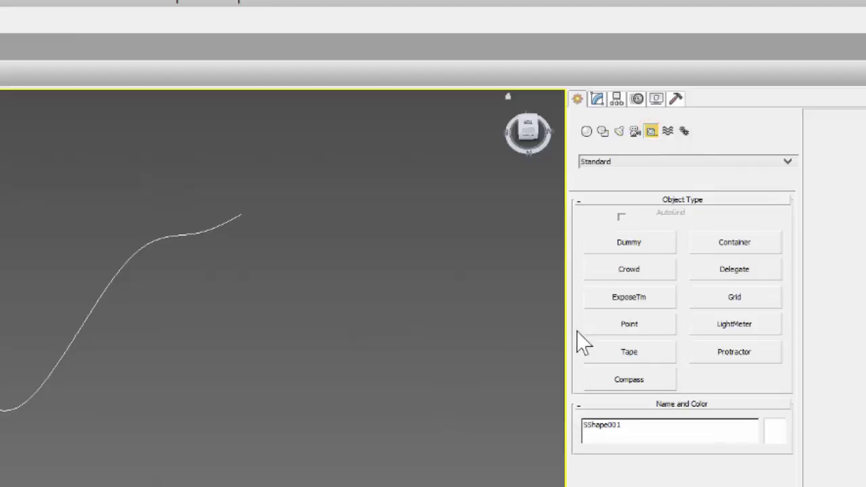
pyautogui.moveTo(218, 438); pyautogui.dragTo(252, 412, button='middle')
pyautogui.press('x')
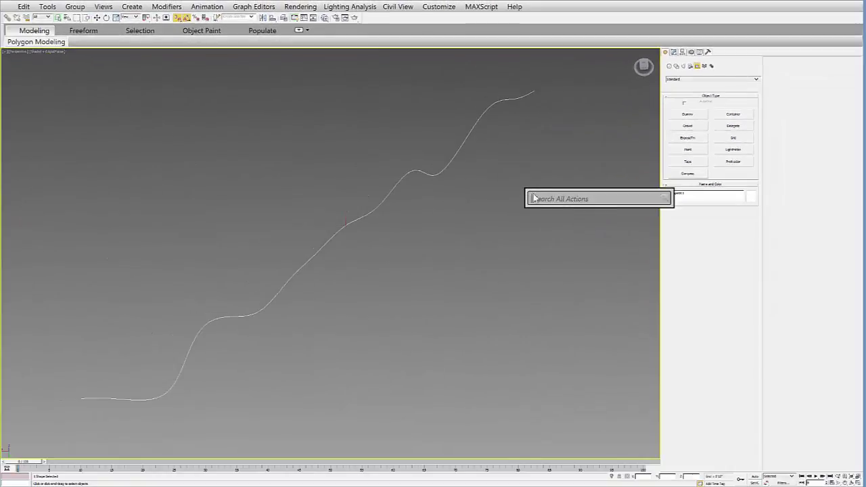
pyautogui.write('point')
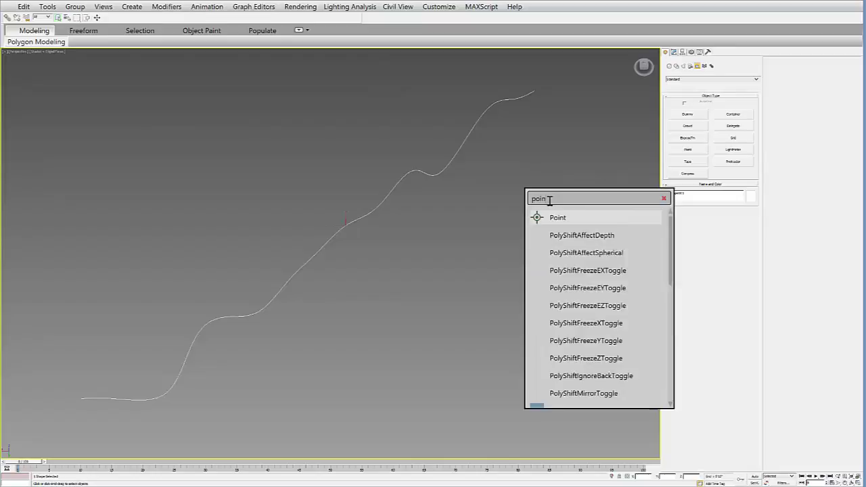
pyautogui.click(551, 218)
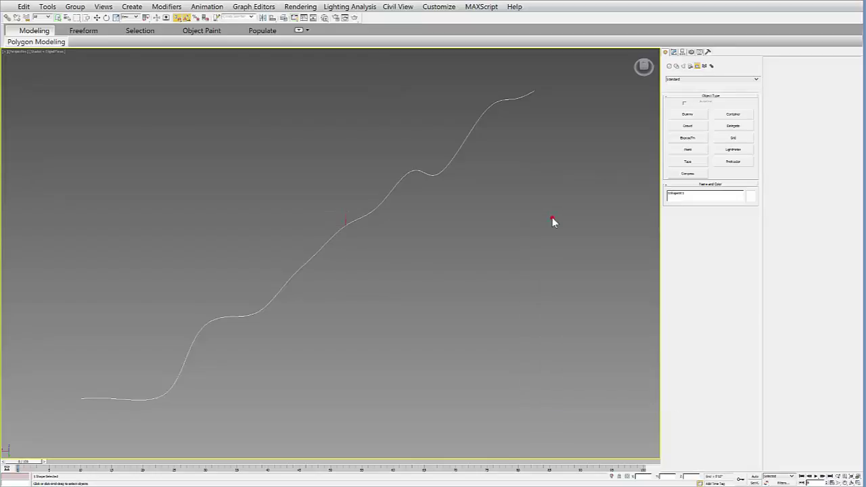
pyautogui.click(408, 292)
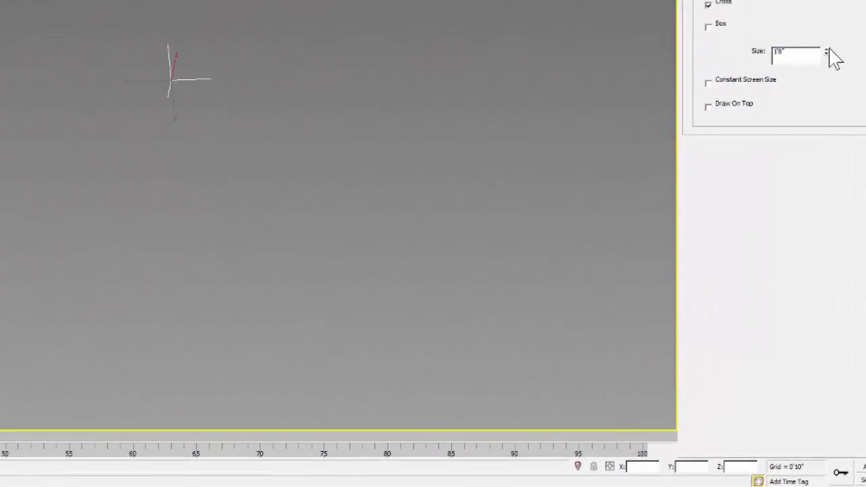
# Reduce the Point helper's size to 0'9 80/100"
pyautogui.moveTo(737, 273); pyautogui.dragTo(733, 266)
pyautogui.moveTo(824, 38); pyautogui.dragTo(49, 4)
pyautogui.moveTo(175, 2); pyautogui.dragTo(169, 15, button='middle')
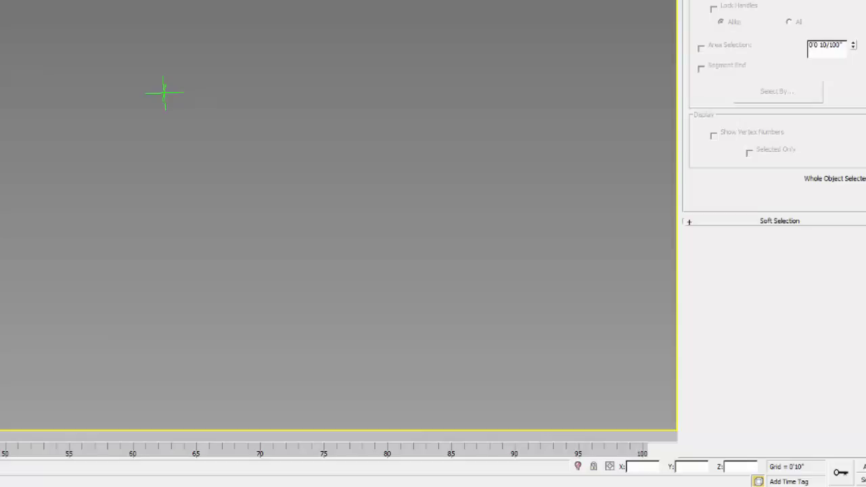
# Start the Spacing Tool for the Point helper and pick the section spline as its path
pyautogui.moveTo(157, 0); pyautogui.dragTo(164, 8, button='middle')
pyautogui.moveTo(293, 258); pyautogui.dragTo(174, 105)
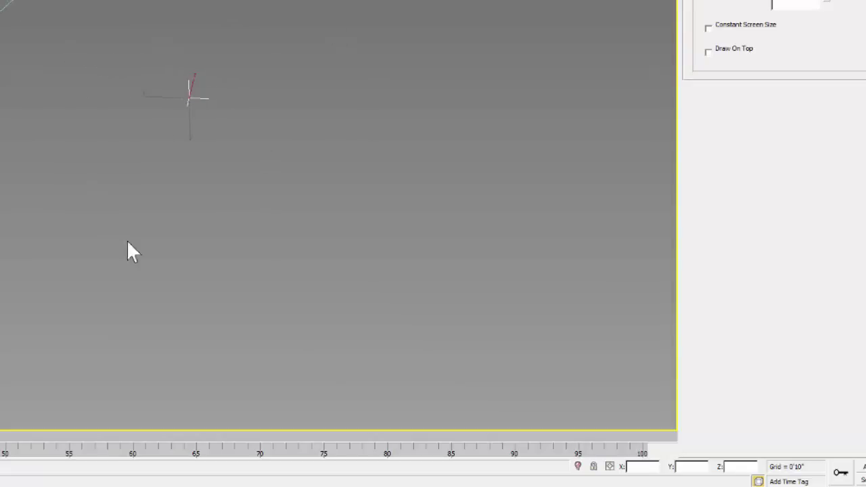
pyautogui.moveTo(114, 126); pyautogui.dragTo(100, 140, button='middle')
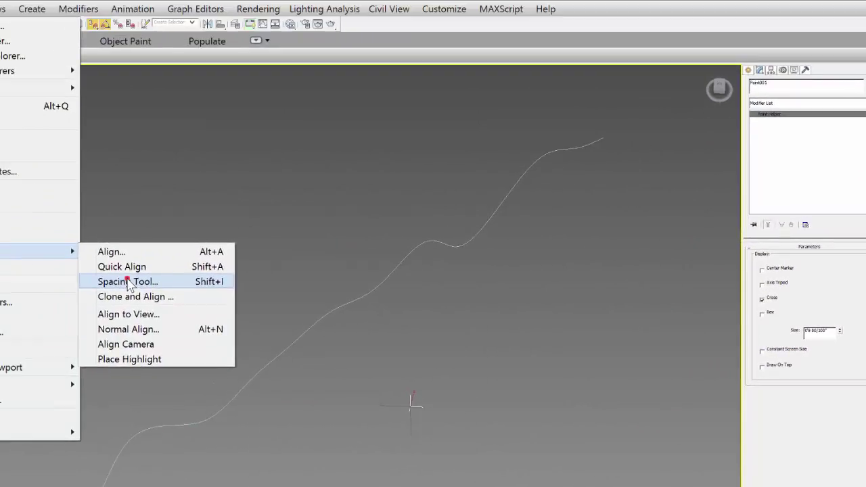
pyautogui.click(126, 279)
pyautogui.moveTo(0, 0); pyautogui.dragTo(99, 136)
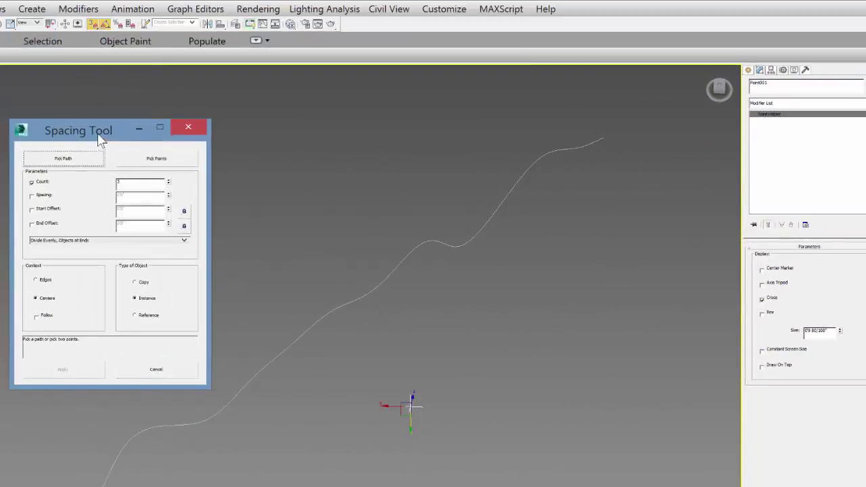
pyautogui.click(60, 157)
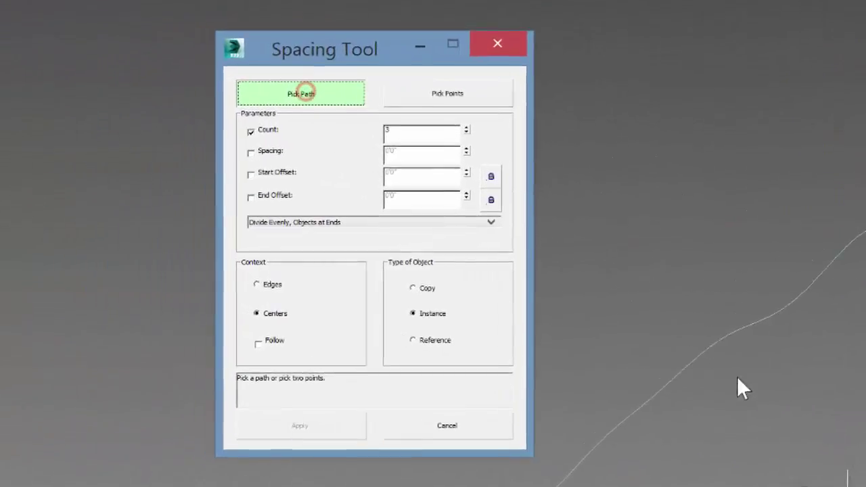
pyautogui.click(316, 323)
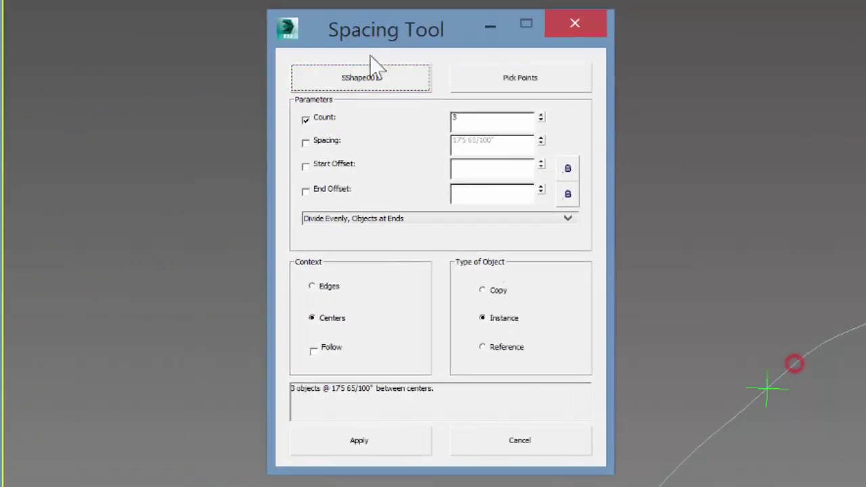
# Raise the Spacing Tool's count to 21 helpers along the spline
pyautogui.moveTo(441, 29); pyautogui.dragTo(419, 30)
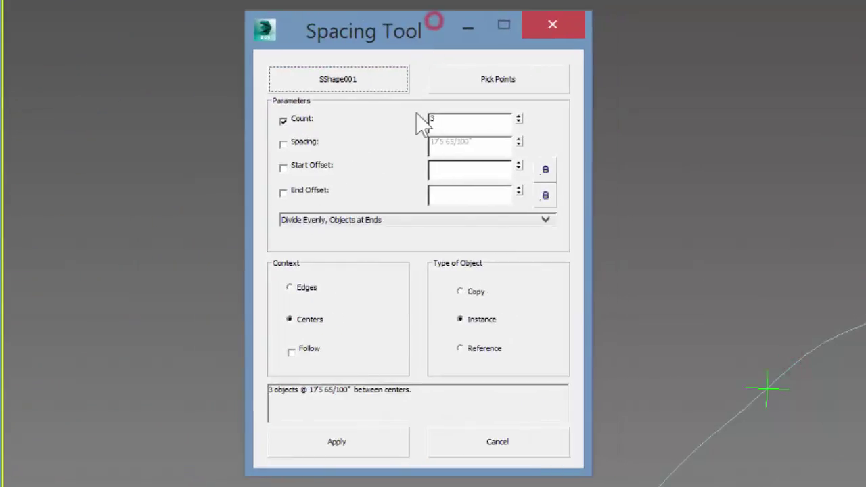
pyautogui.click(519, 116)
pyautogui.click(519, 116)
pyautogui.click(519, 117)
pyautogui.click(519, 116)
pyautogui.click(519, 117)
pyautogui.click(519, 116)
pyautogui.click(519, 116)
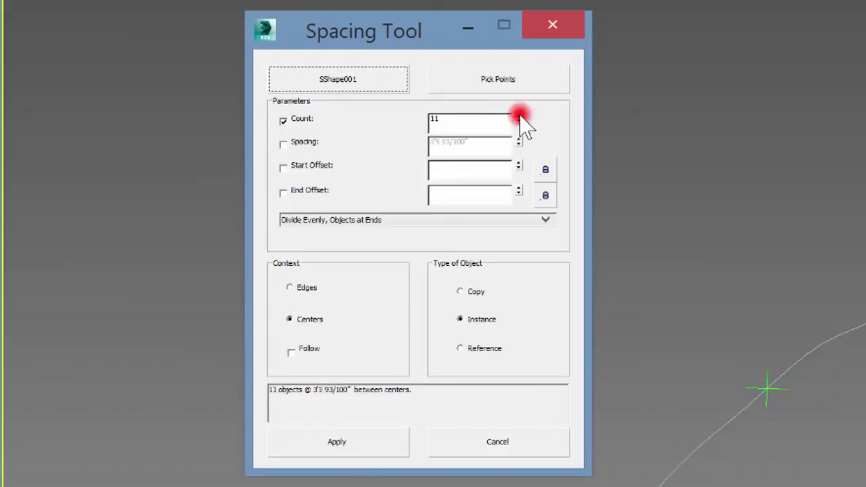
pyautogui.click(520, 116)
pyautogui.click(520, 117)
pyautogui.click(519, 117)
pyautogui.click(520, 117)
pyautogui.click(519, 116)
pyautogui.click(519, 117)
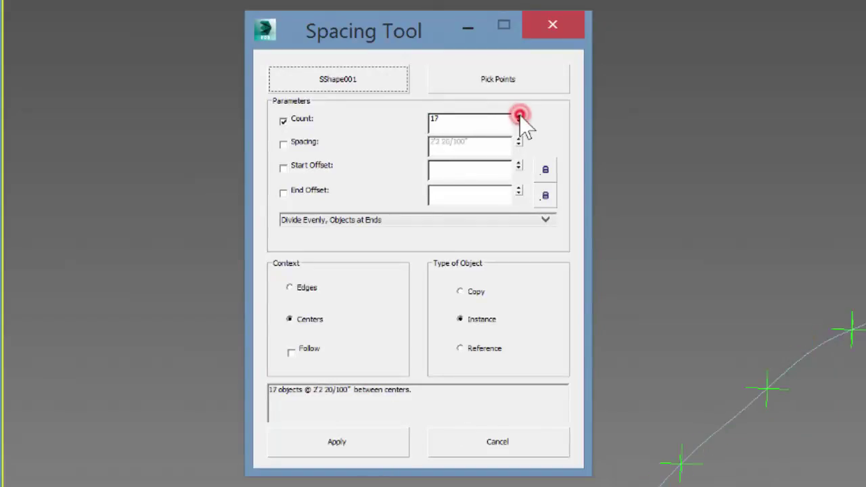
pyautogui.click(520, 116)
pyautogui.click(519, 117)
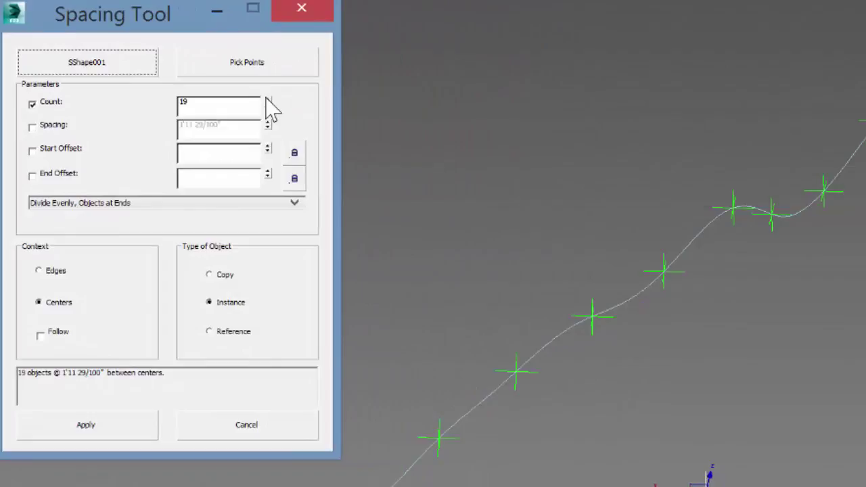
pyautogui.click(267, 99)
pyautogui.keyDown('alt'); pyautogui.moveTo(615, 335); pyautogui.dragTo(605, 325, button='middle'); pyautogui.keyUp('alt')
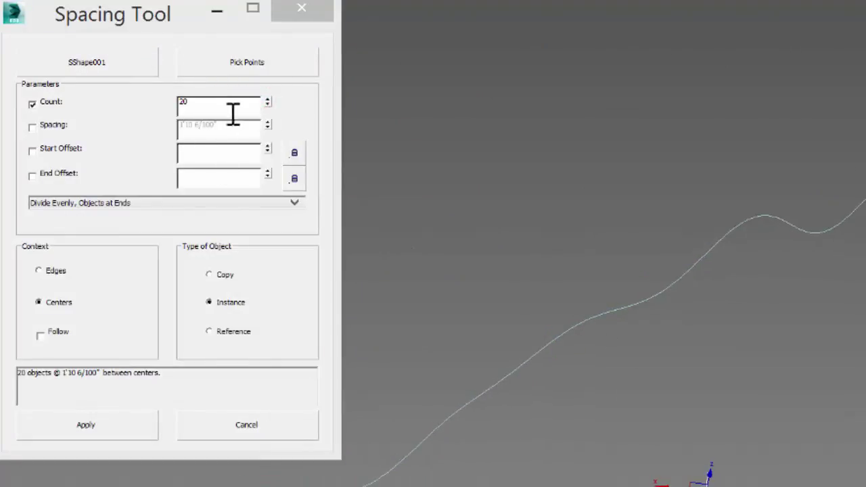
pyautogui.click(268, 100)
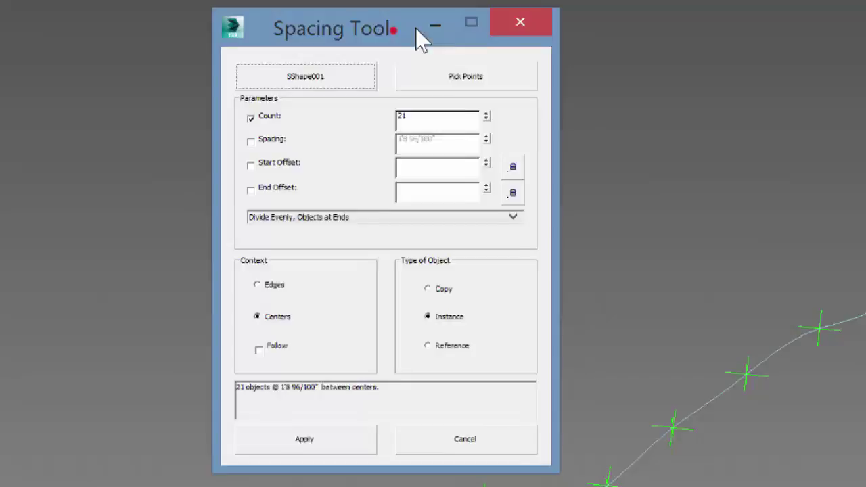
# Apply the spacing to place the Point helper instances along the spline, and close the Spacing Tool
pyautogui.moveTo(394, 30); pyautogui.dragTo(440, 33)
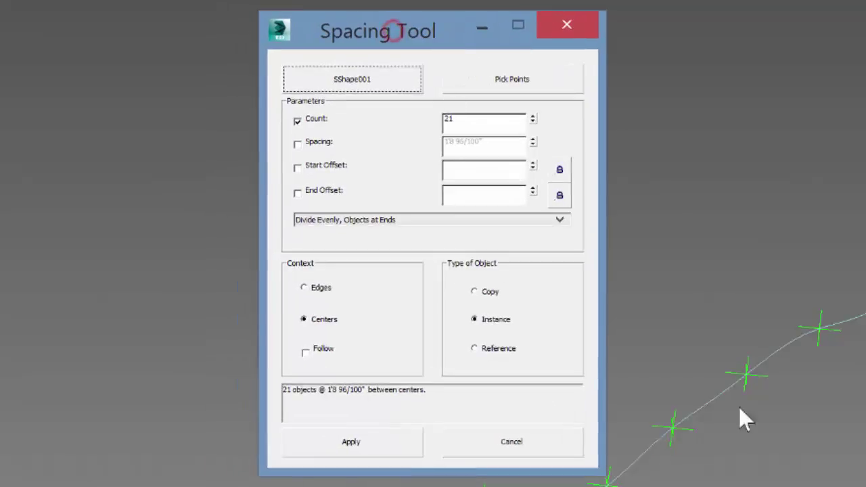
pyautogui.click(352, 444)
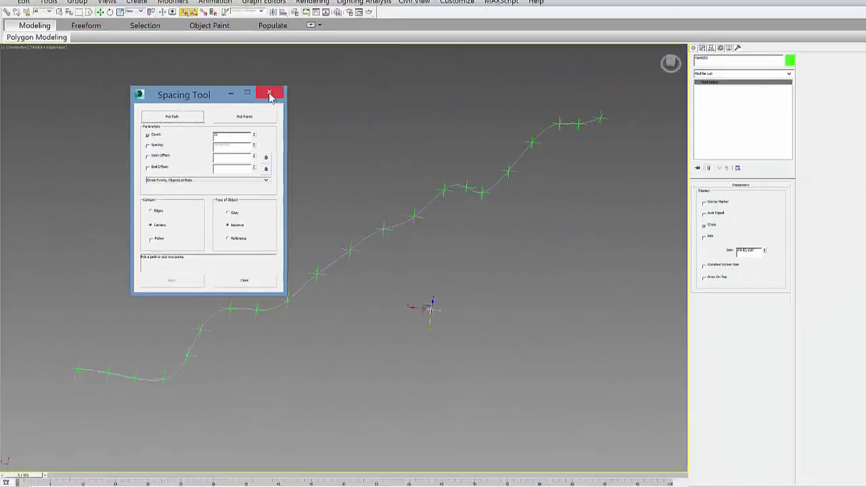
pyautogui.click(260, 96)
# Hide the section spline, keeping the Point helpers displayed
pyautogui.click(397, 242)
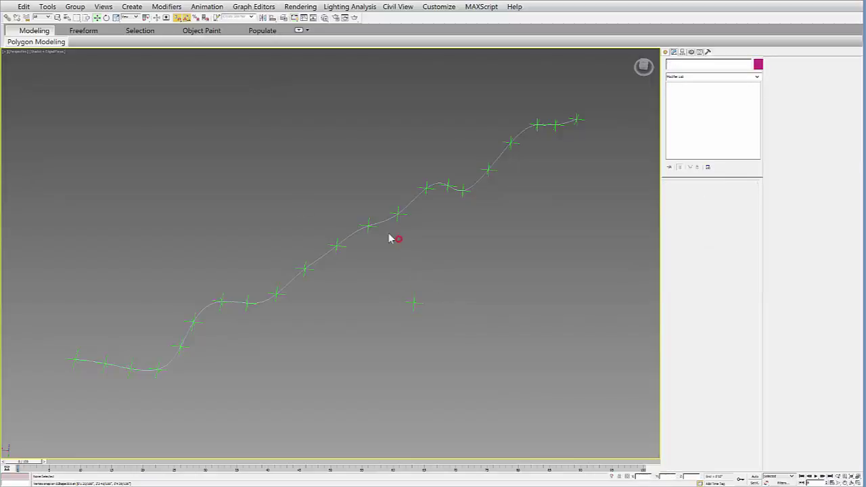
pyautogui.click(323, 257)
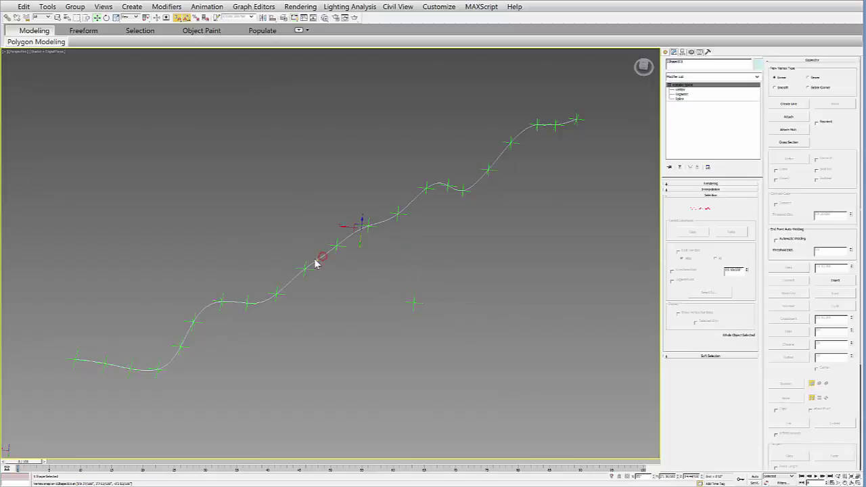
pyautogui.rightClick(315, 262)
pyautogui.click(329, 227)
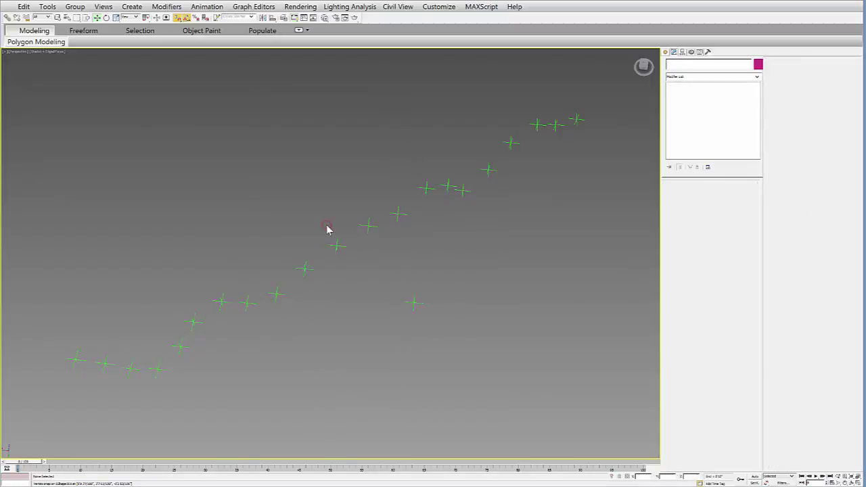
# Delete the original Point helper that lies off the row of spaced helpers
pyautogui.moveTo(392, 346); pyautogui.dragTo(393, 346)
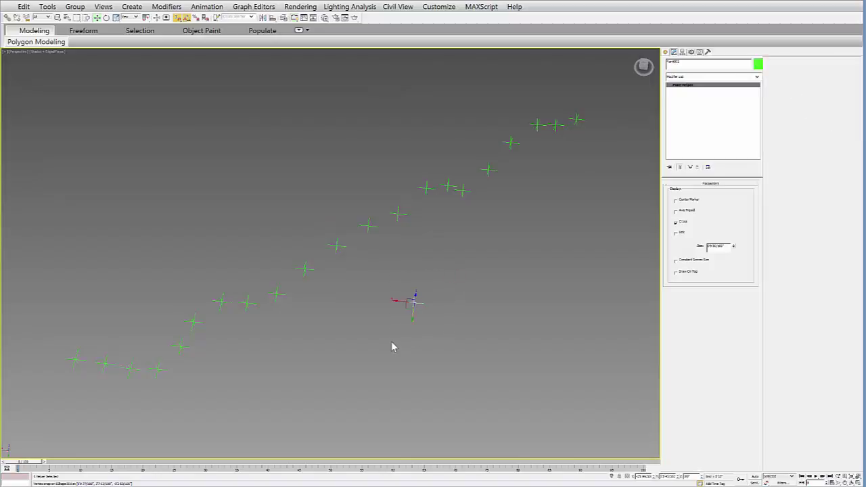
pyautogui.press('Delete')
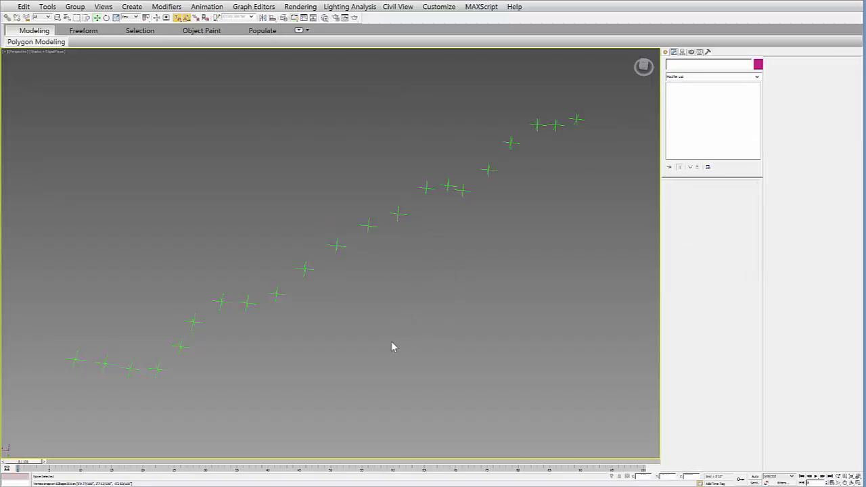
# Start the Line spline tool and set the snaps to Pivot only, with Vertex snapping turned off
pyautogui.click(665, 52)
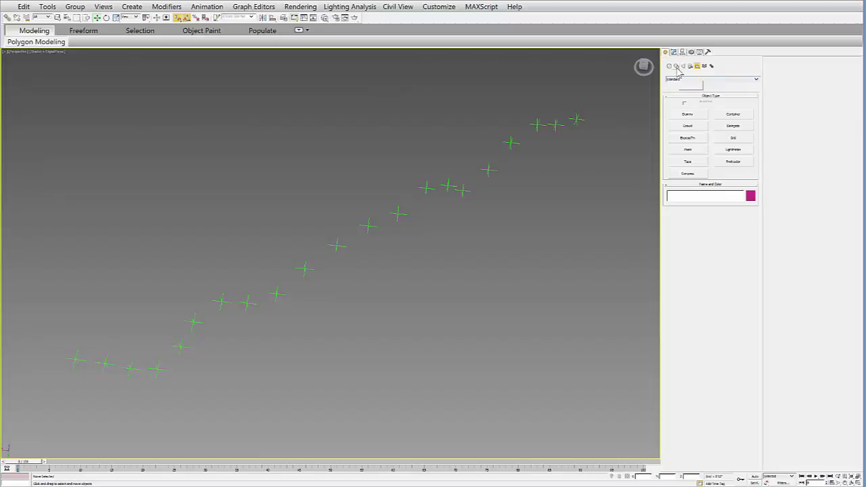
pyautogui.click(676, 66)
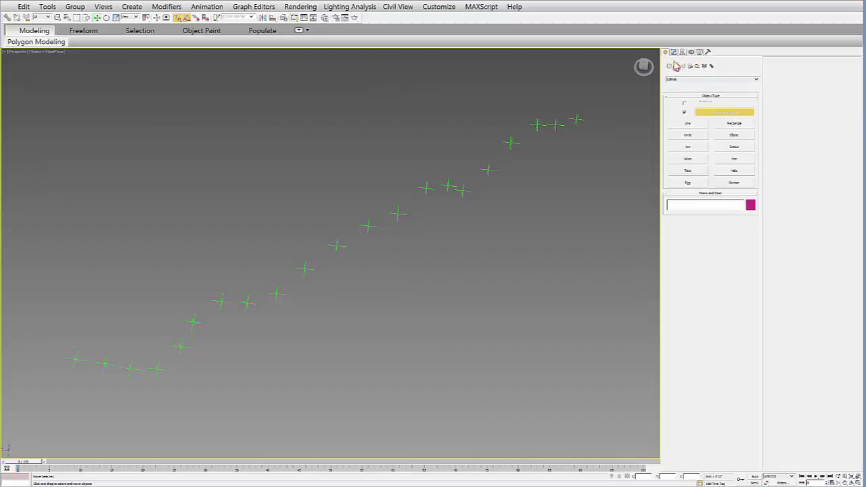
pyautogui.click(686, 124)
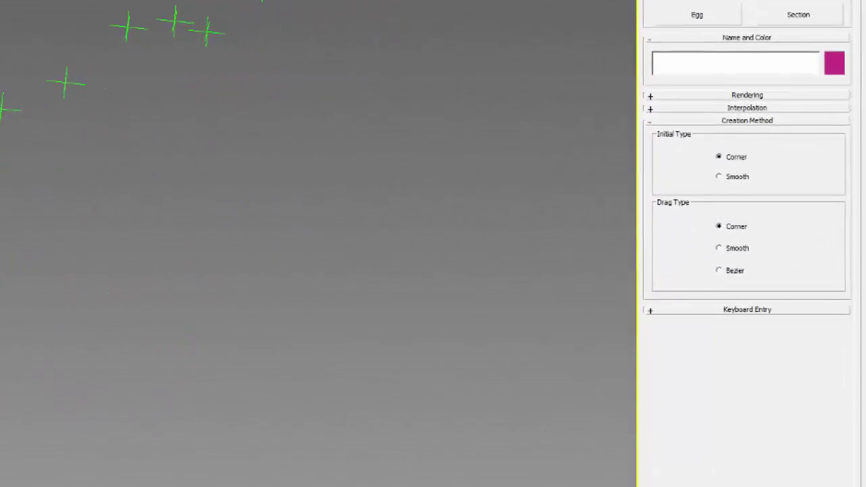
pyautogui.rightClick(178, 19)
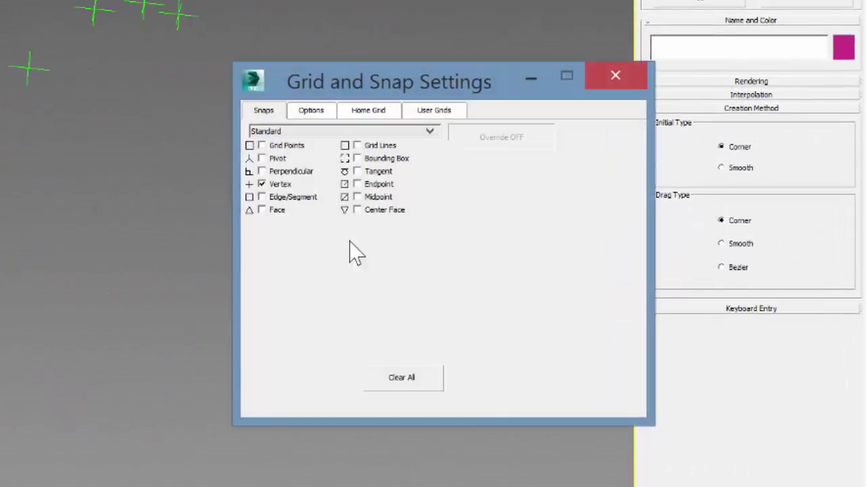
pyautogui.click(262, 158)
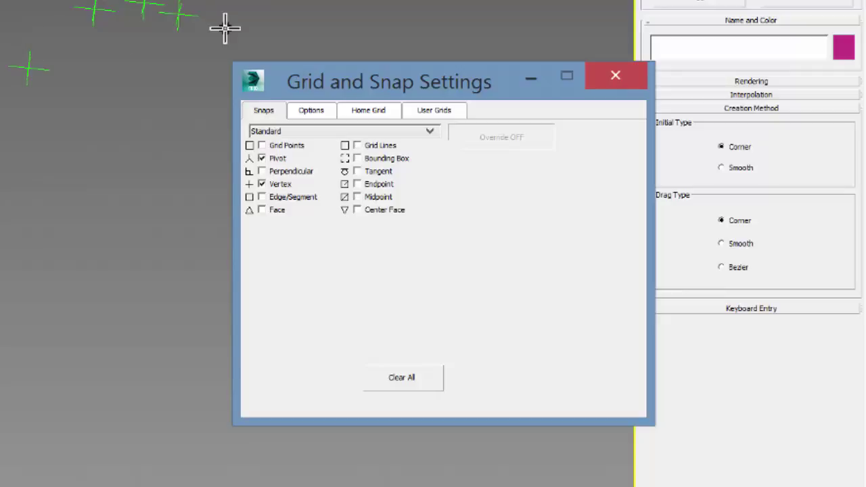
pyautogui.click(262, 184)
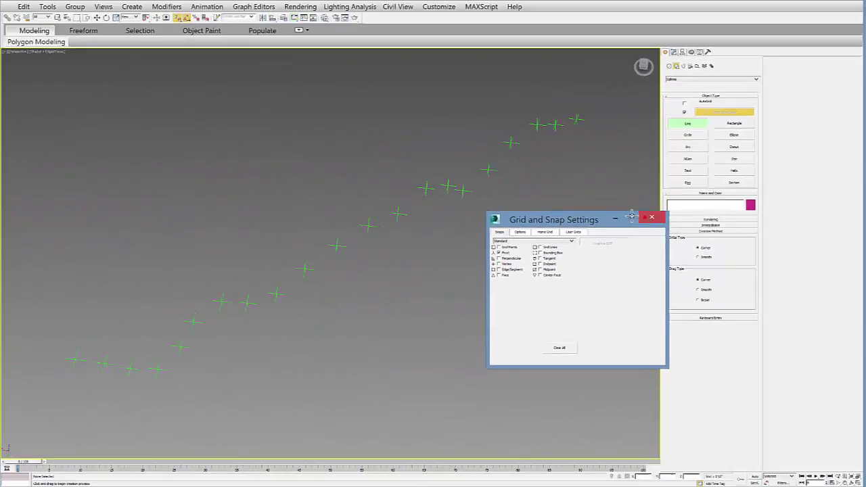
pyautogui.click(643, 217)
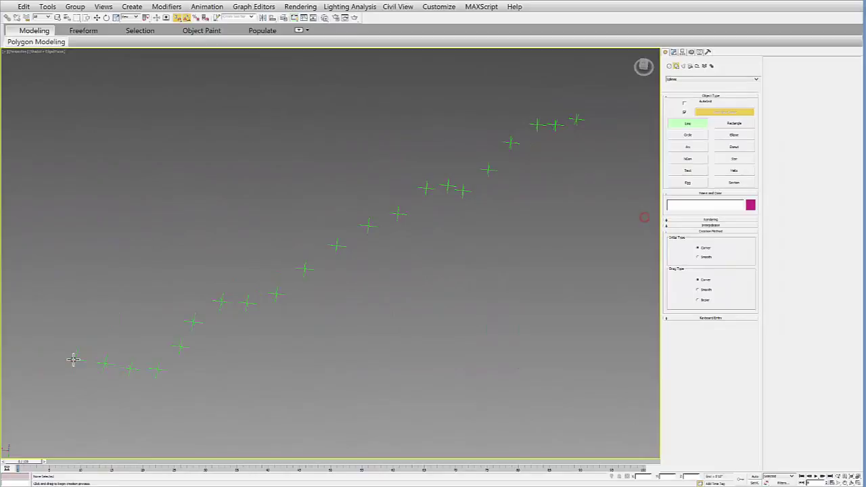
# Draw an open line with corner vertices snapped to each Point helper's pivot in order, from one end of the row to the other
pyautogui.click(74, 359)
pyautogui.click(105, 364)
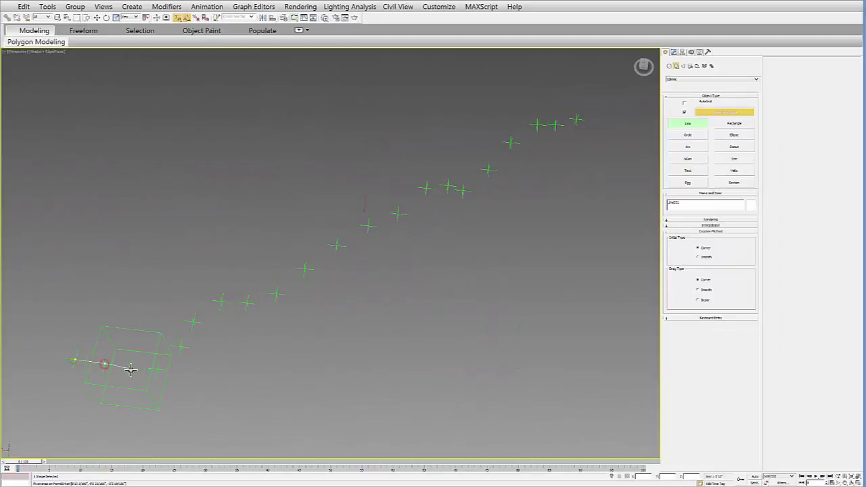
pyautogui.click(130, 369)
pyautogui.click(155, 368)
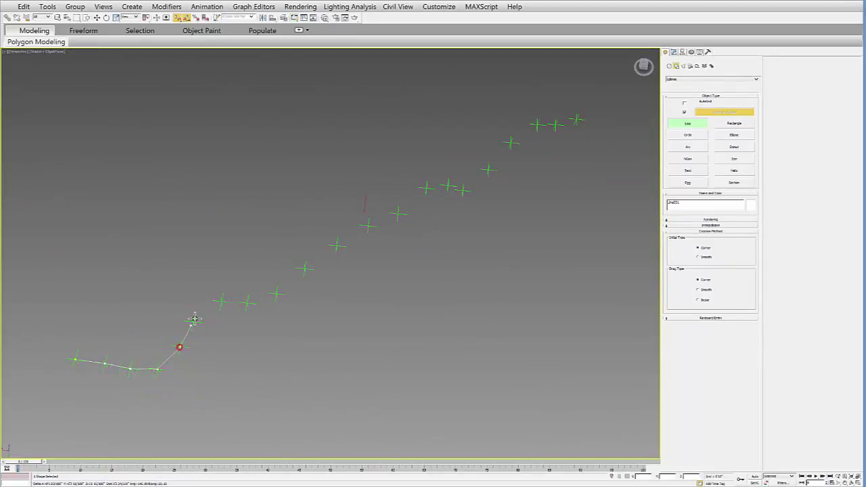
pyautogui.click(180, 346)
pyautogui.click(193, 323)
pyautogui.click(219, 301)
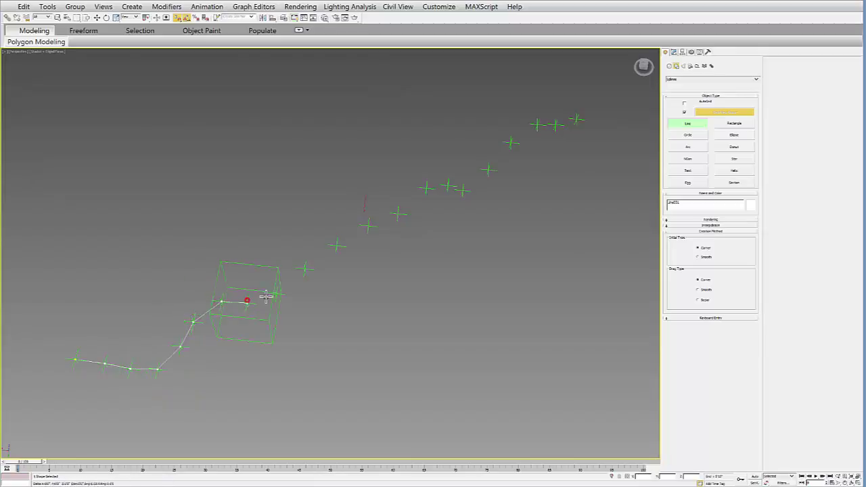
pyautogui.click(247, 303)
pyautogui.click(277, 293)
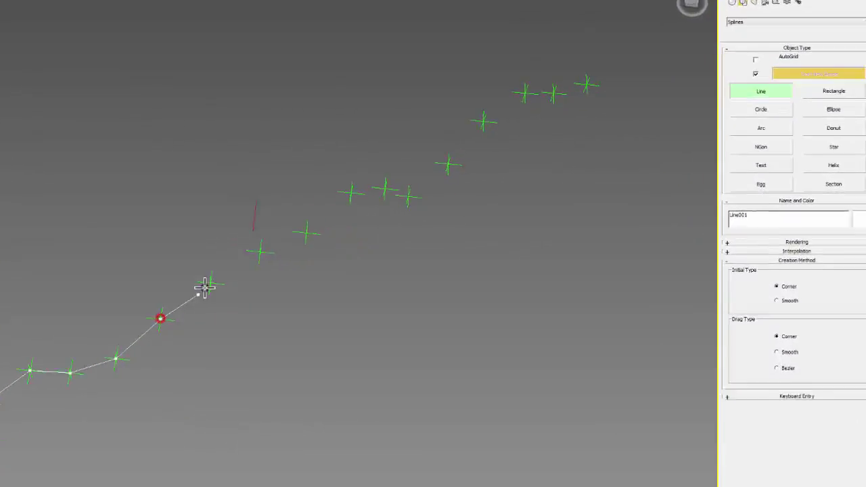
pyautogui.click(210, 284)
pyautogui.click(260, 253)
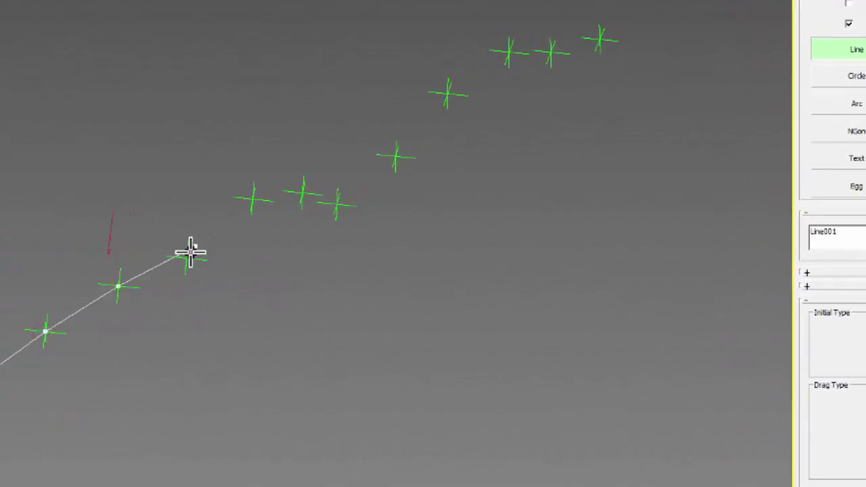
pyautogui.click(189, 255)
pyautogui.click(253, 197)
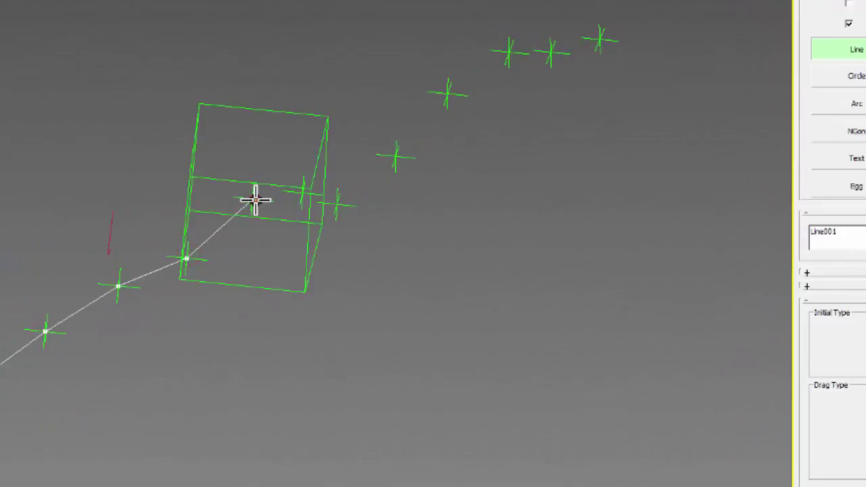
pyautogui.click(314, 195)
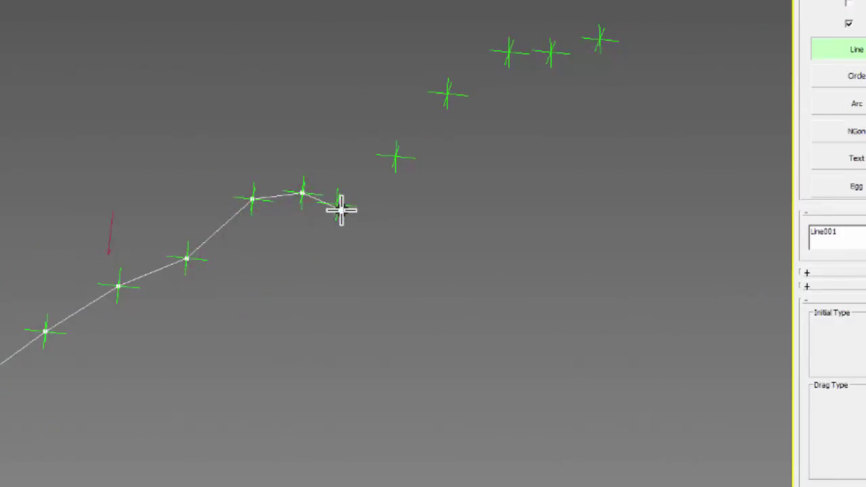
pyautogui.click(382, 175)
pyautogui.click(393, 156)
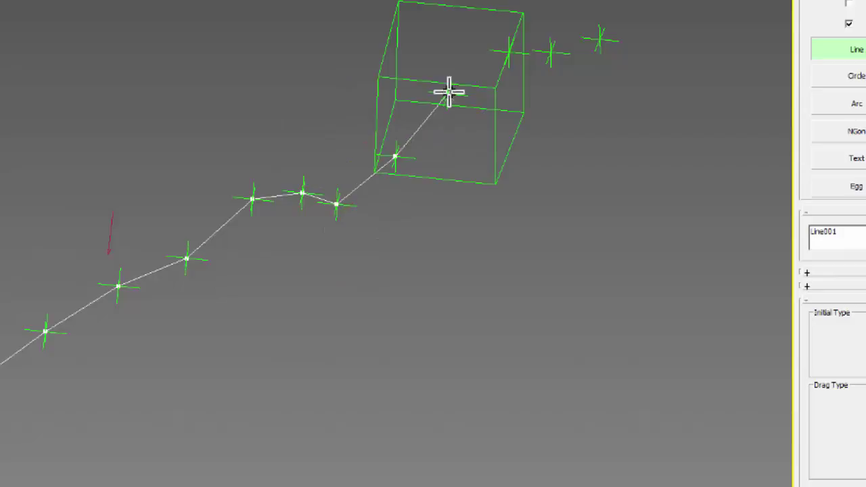
pyautogui.click(448, 93)
pyautogui.click(508, 48)
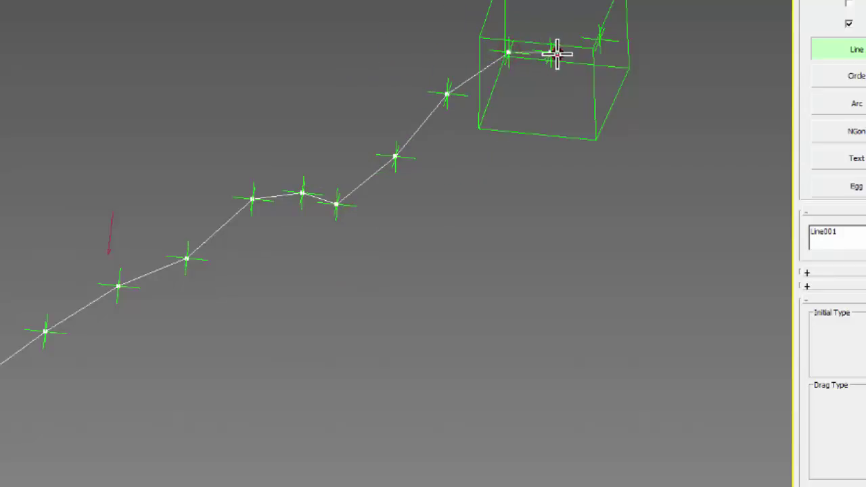
pyautogui.click(558, 54)
pyautogui.click(596, 42)
pyautogui.rightClick(596, 43)
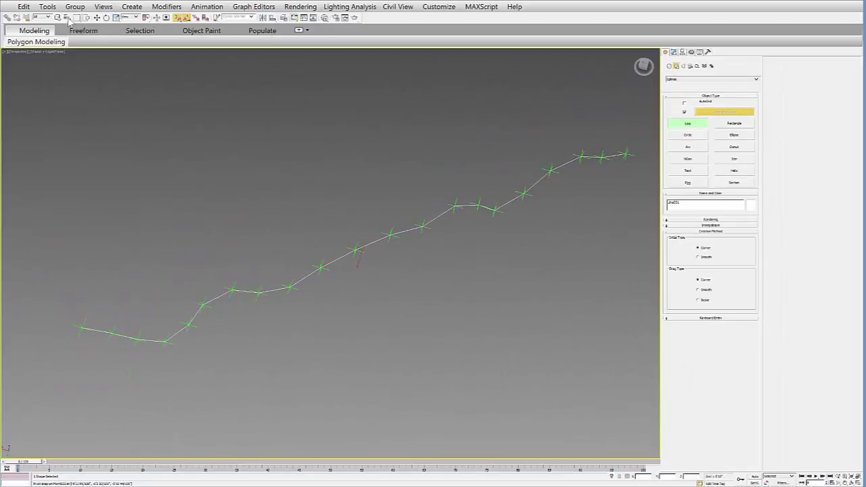
# Select all the Point helpers by name and delete them, keeping the new line
pyautogui.click(58, 17)
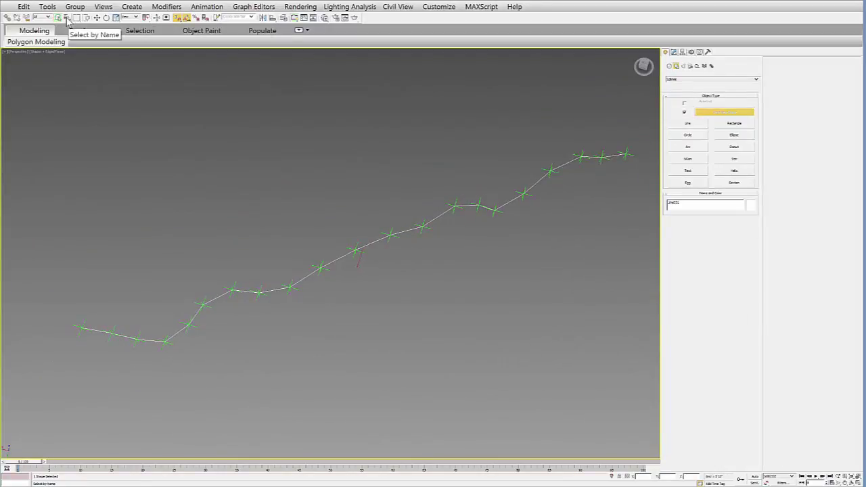
pyautogui.click(67, 18)
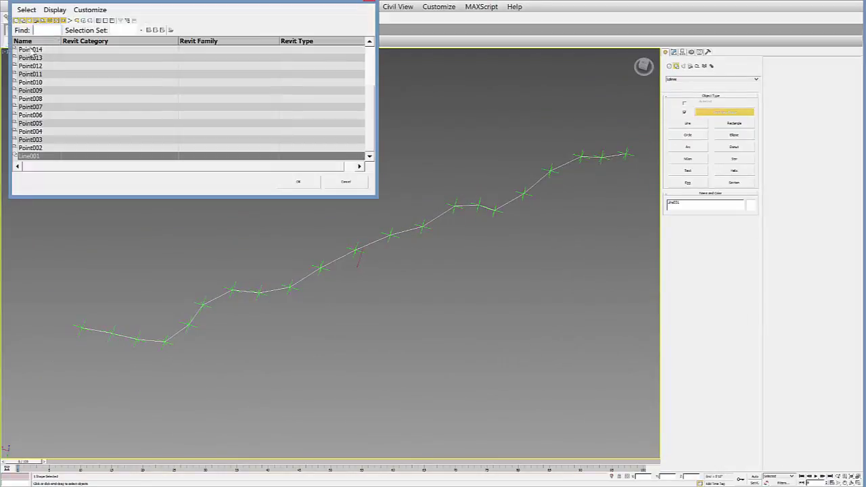
pyautogui.click(20, 20)
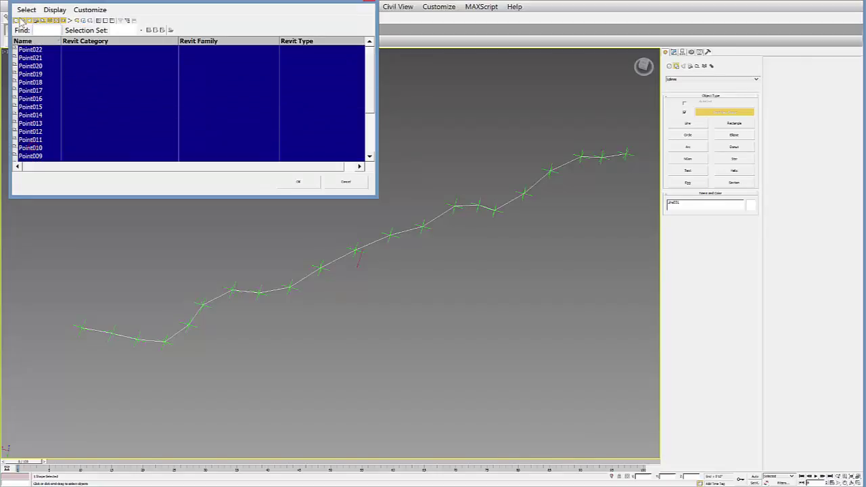
pyautogui.click(301, 185)
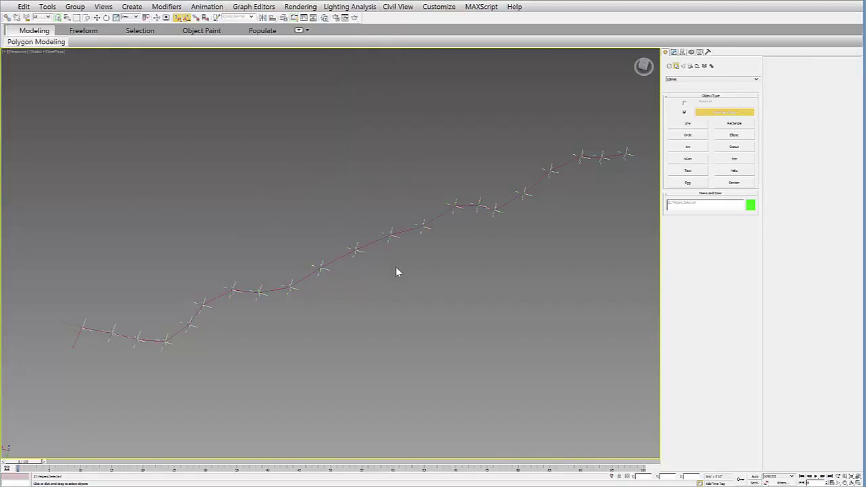
pyautogui.press('Delete')
# Select the new line and unhide all hidden objects to bring back the original section spline
pyautogui.moveTo(369, 310); pyautogui.dragTo(321, 232)
pyautogui.keyDown('alt'); pyautogui.moveTo(325, 233); pyautogui.dragTo(389, 261, button='middle'); pyautogui.keyUp('alt')
pyautogui.rightClick(384, 257)
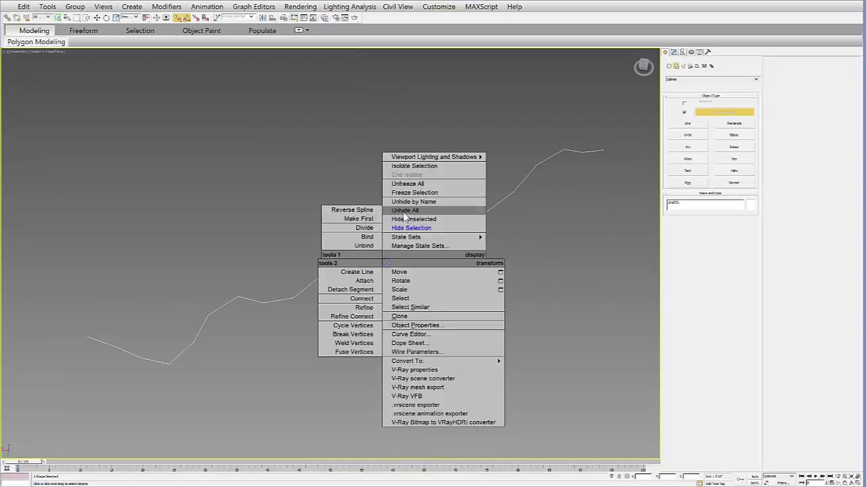
pyautogui.click(403, 211)
pyautogui.keyDown('alt'); pyautogui.moveTo(372, 291); pyautogui.dragTo(409, 208, button='middle'); pyautogui.keyUp('alt')
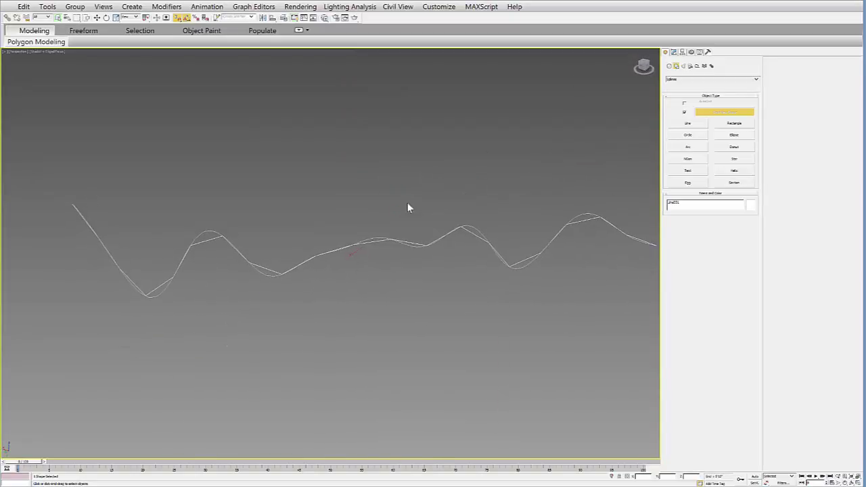
# Convert all vertices of the new line to the Smooth type at vertex level
pyautogui.click(673, 51)
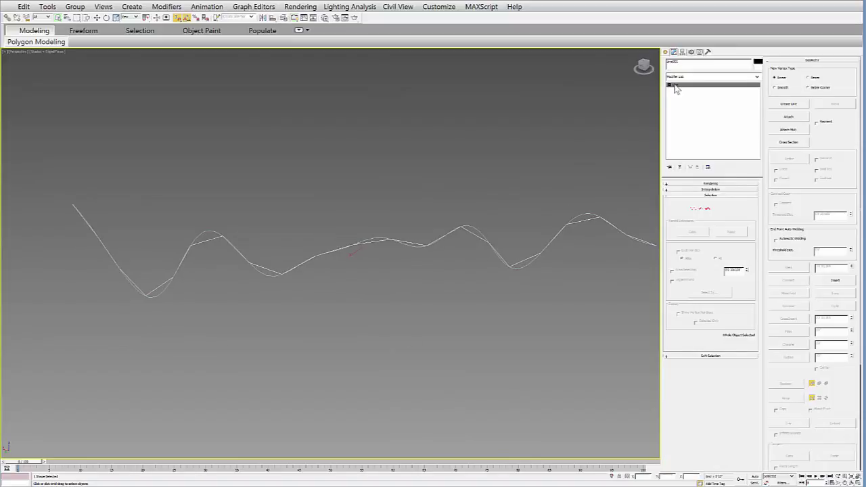
pyautogui.click(669, 85)
pyautogui.click(680, 89)
pyautogui.scroll(-4, 377, 261)
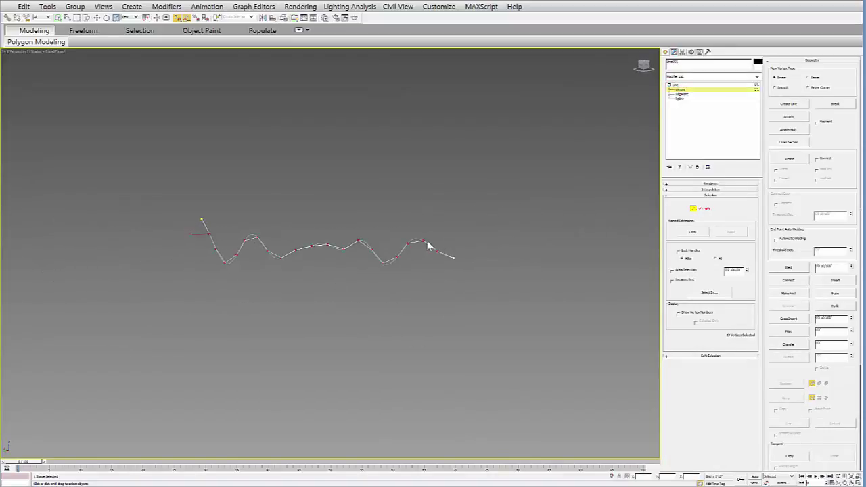
pyautogui.rightClick(437, 251)
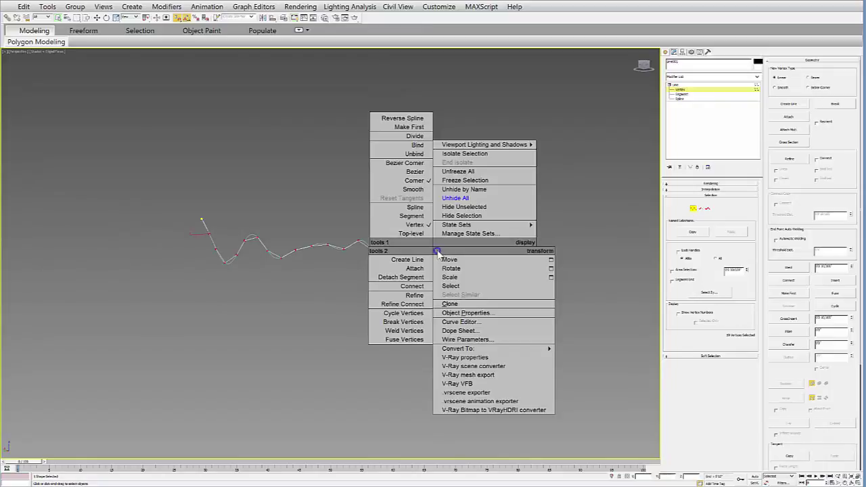
pyautogui.click(414, 190)
# Turn snapping off, insert one vertex on the line's first crest with Refine, and select that vertex
pyautogui.scroll(5, 264, 267)
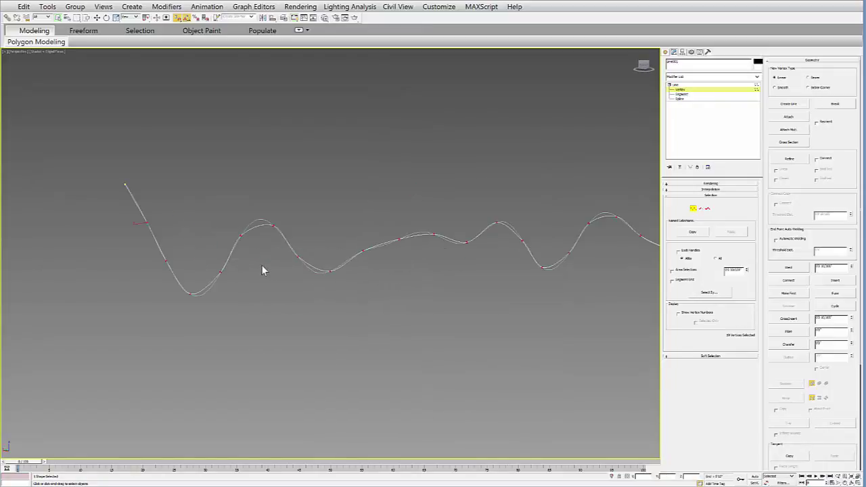
pyautogui.moveTo(304, 269); pyautogui.dragTo(162, 189, button='middle')
pyautogui.scroll(5, 163, 190)
pyautogui.scroll(-5, 172, 181)
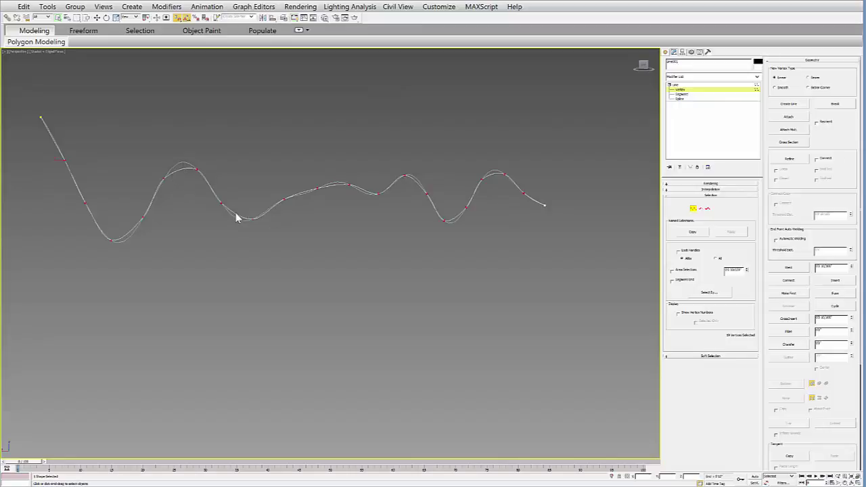
pyautogui.scroll(3, 233, 234)
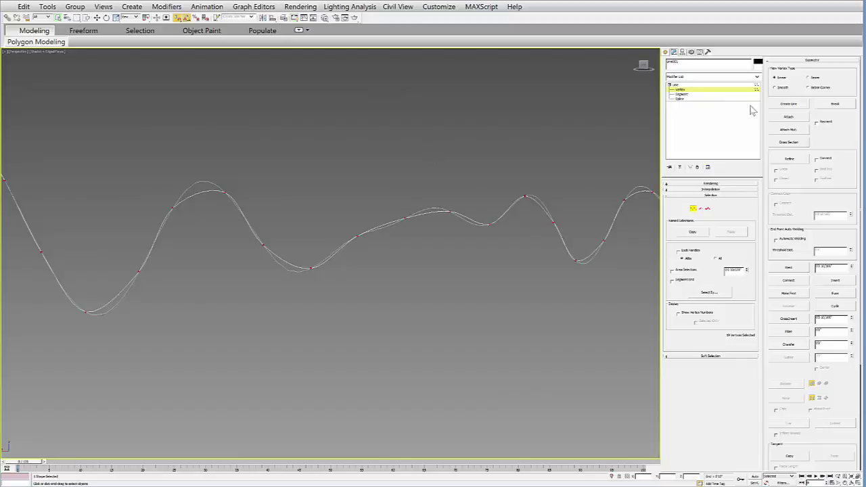
pyautogui.moveTo(431, 260); pyautogui.dragTo(425, 247, button='middle')
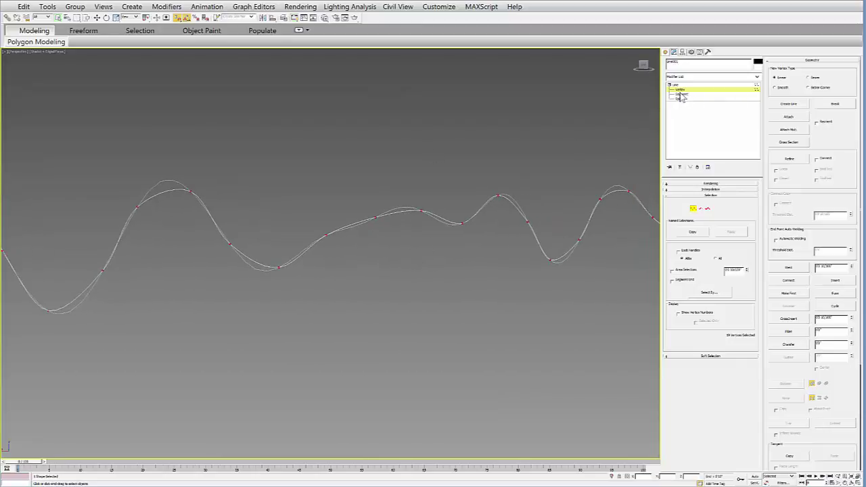
pyautogui.click(786, 157)
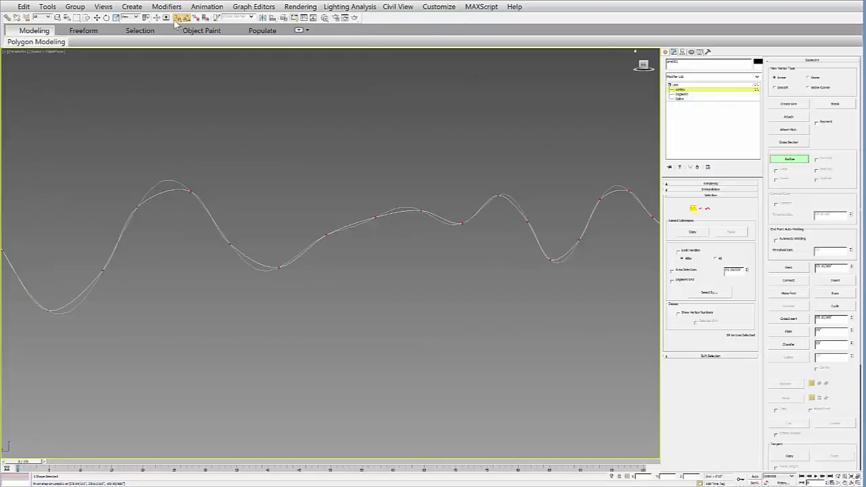
pyautogui.click(163, 192)
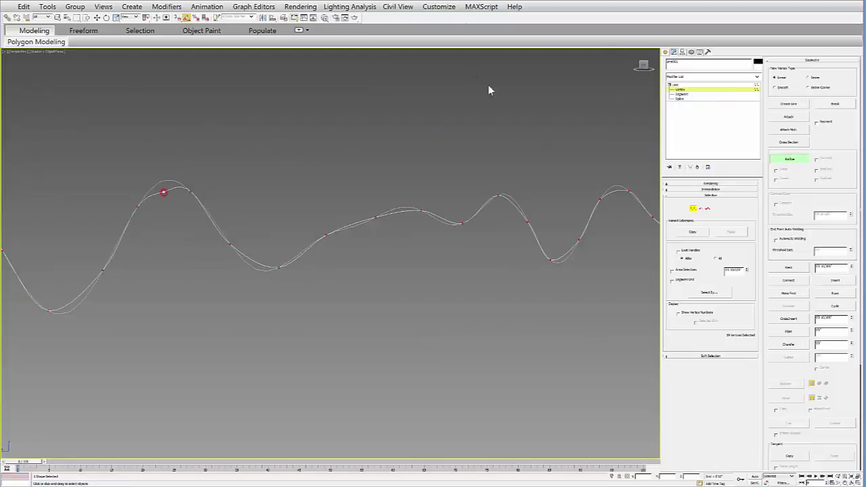
pyautogui.click(804, 159)
pyautogui.moveTo(152, 182); pyautogui.dragTo(176, 207)
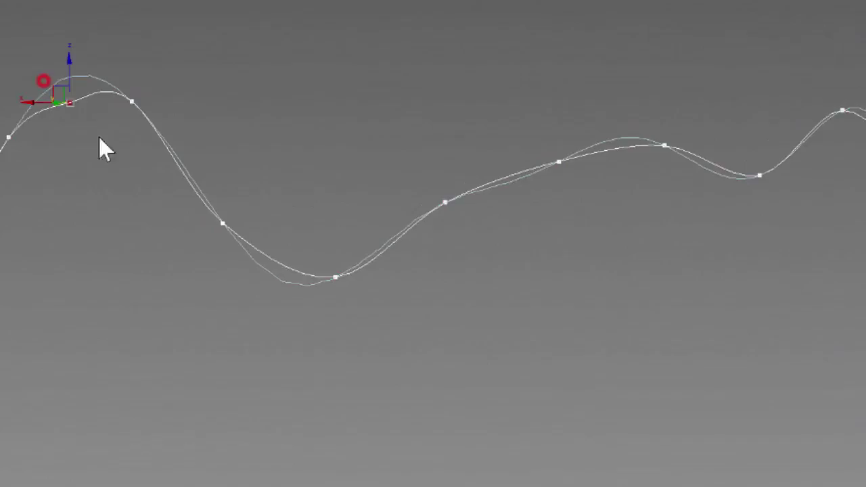